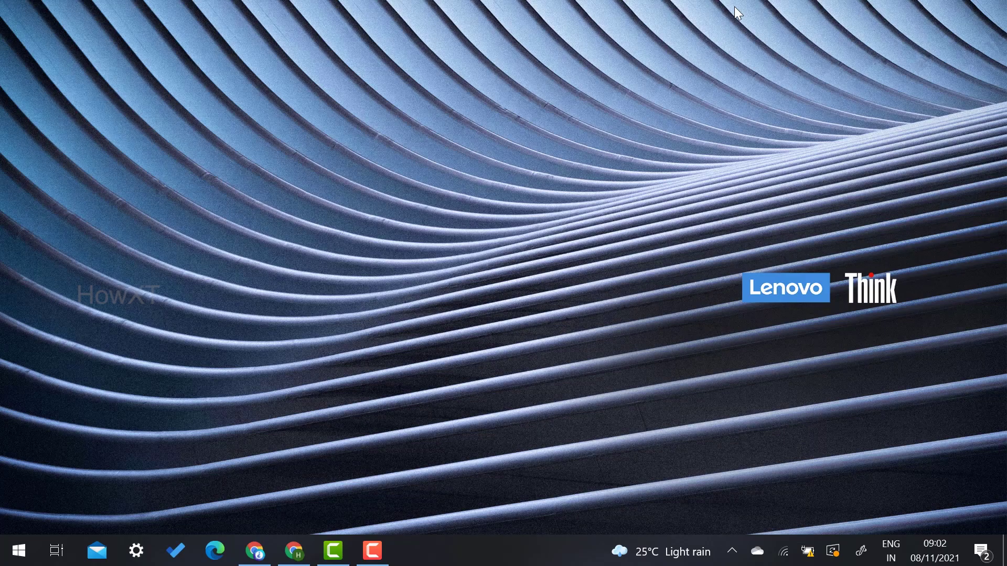
Open meet.google.com in Chrome and start an instant meeting
{"action": "left_click", "coordinate": [255, 551]}
{"action": "type", "text": "meet.google.com"}
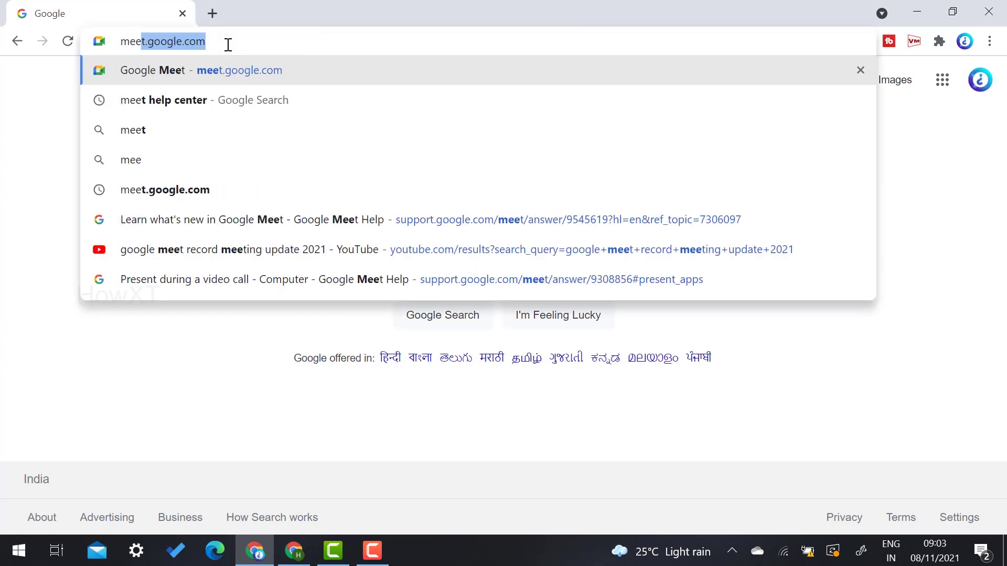
{"action": "key", "text": "Return"}
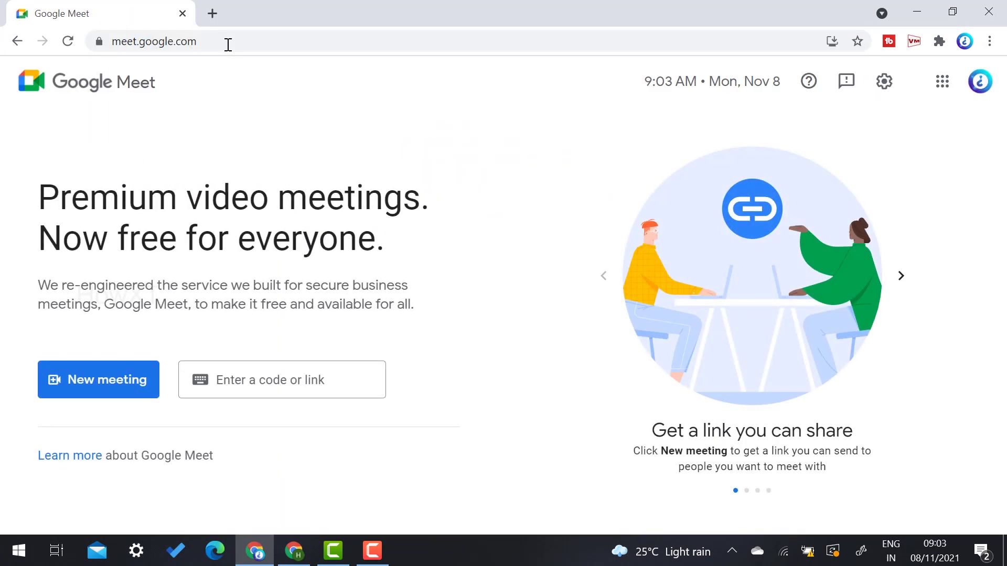
{"action": "left_click", "coordinate": [109, 382]}
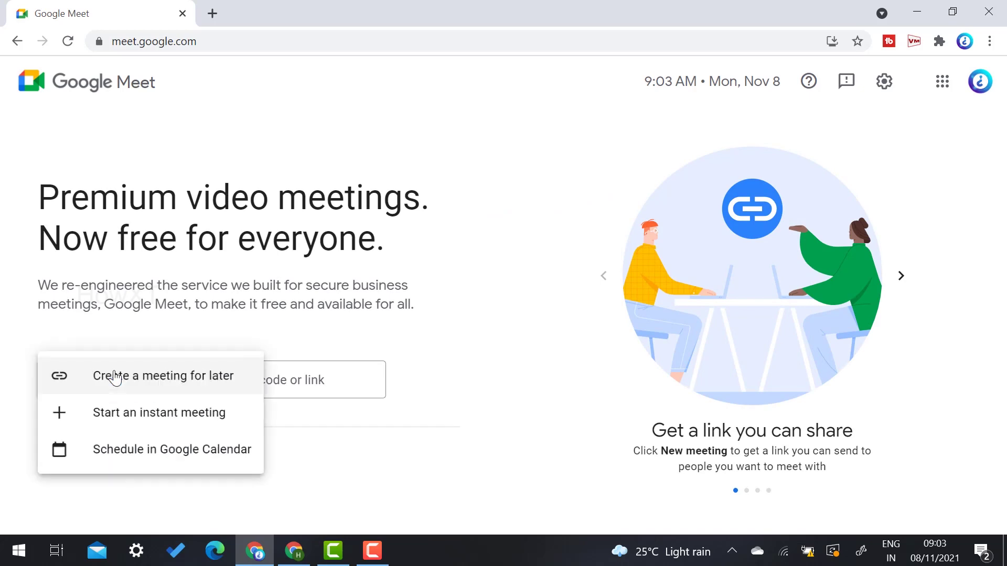
{"action": "left_click", "coordinate": [123, 429]}
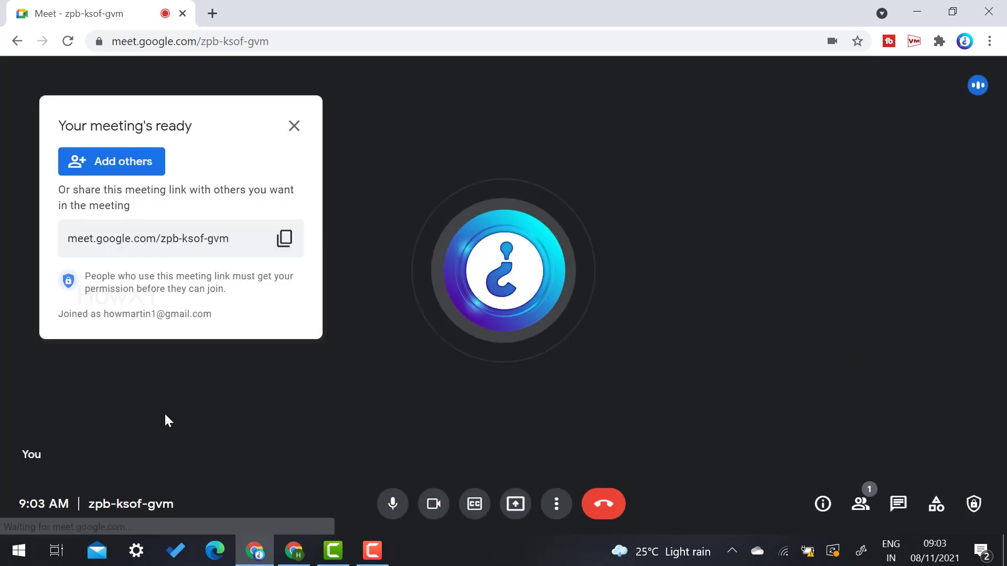
Copy the meeting link and close the card with the joining information
{"action": "left_click", "coordinate": [284, 239]}
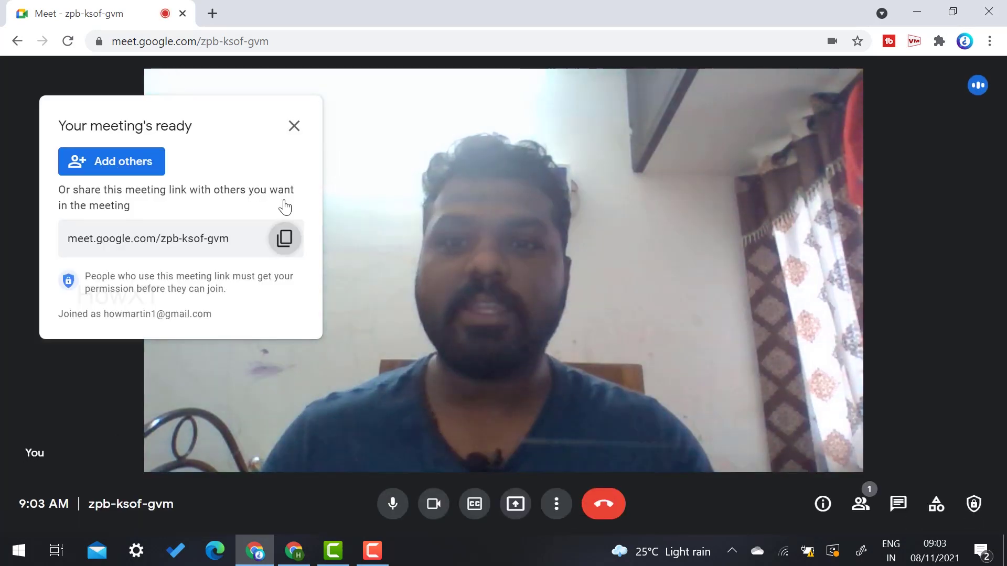
{"action": "left_click", "coordinate": [294, 126]}
Try switching the host's microphone and camera off and on, leaving the microphone muted and the camera on
{"action": "left_click", "coordinate": [394, 506]}
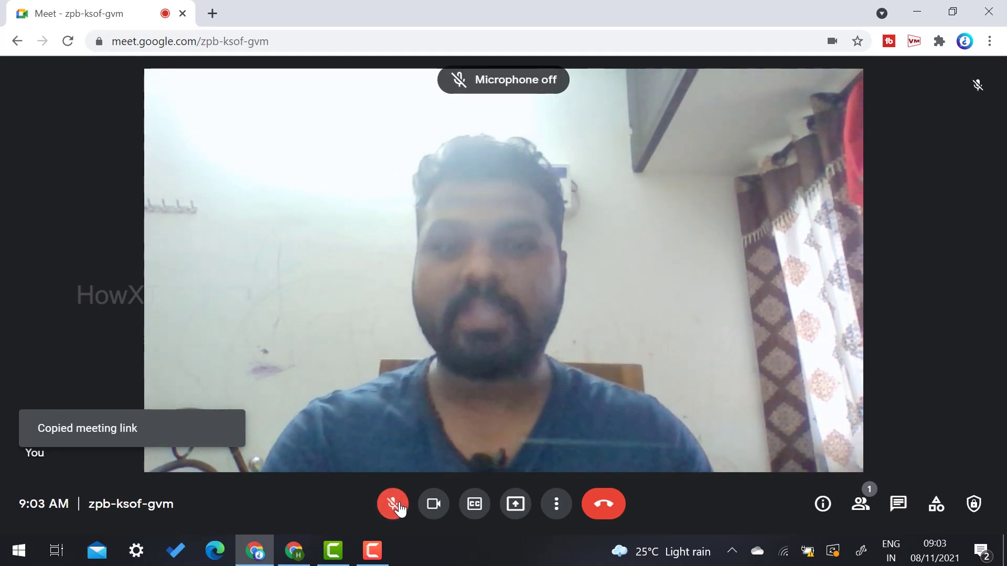
{"action": "left_click", "coordinate": [433, 506]}
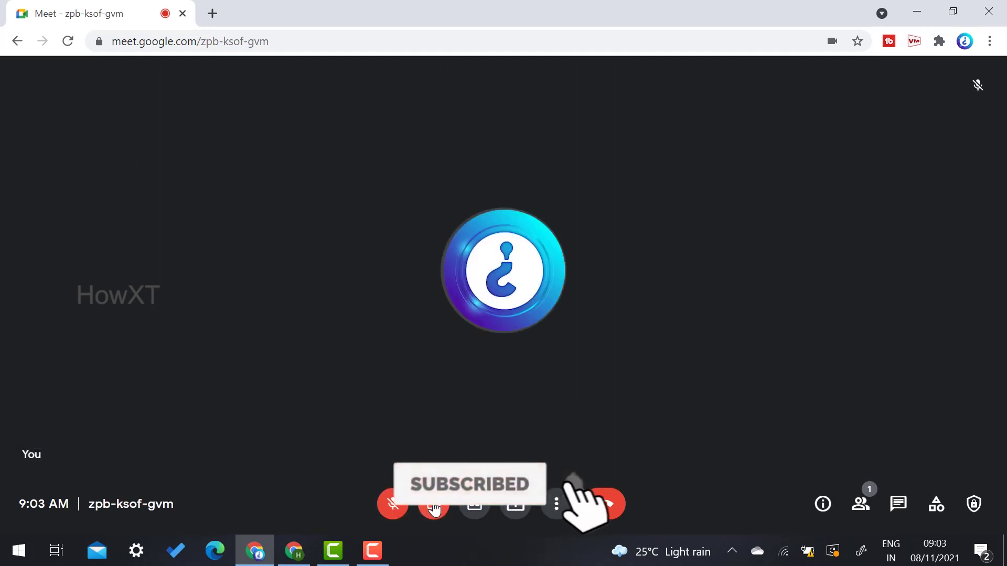
{"action": "left_click", "coordinate": [392, 506]}
{"action": "left_click", "coordinate": [433, 505]}
{"action": "left_click", "coordinate": [389, 505]}
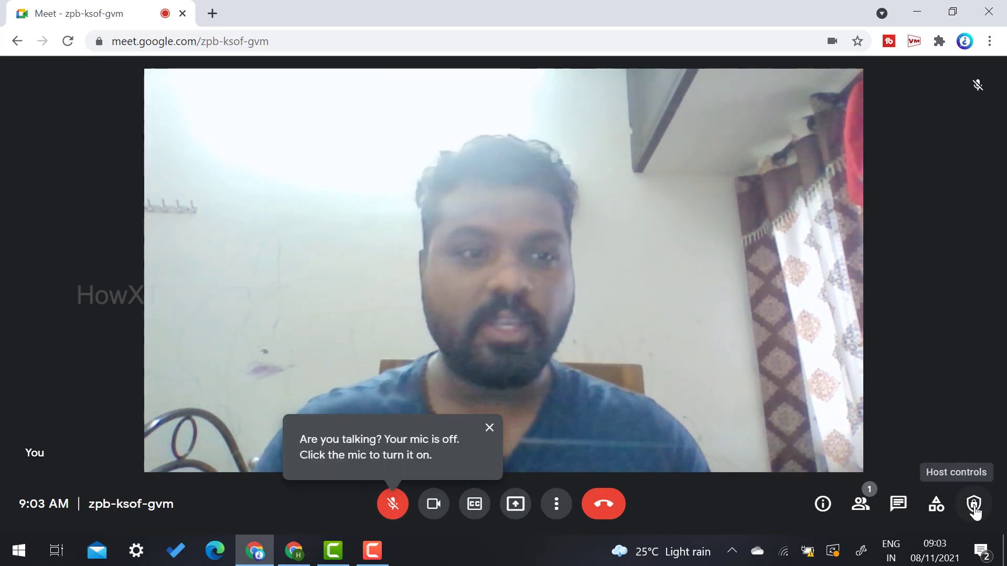
In the host controls, disallow everyone from turning on their microphone and their video
{"action": "left_click", "coordinate": [974, 506]}
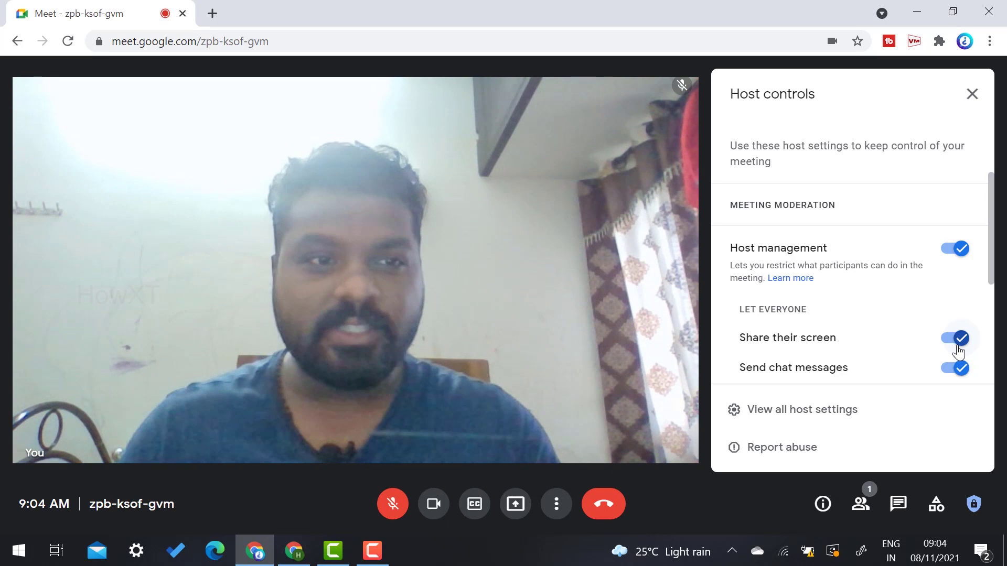
{"action": "scroll", "coordinate": [958, 350], "scroll_direction": "down", "scroll_amount": 3}
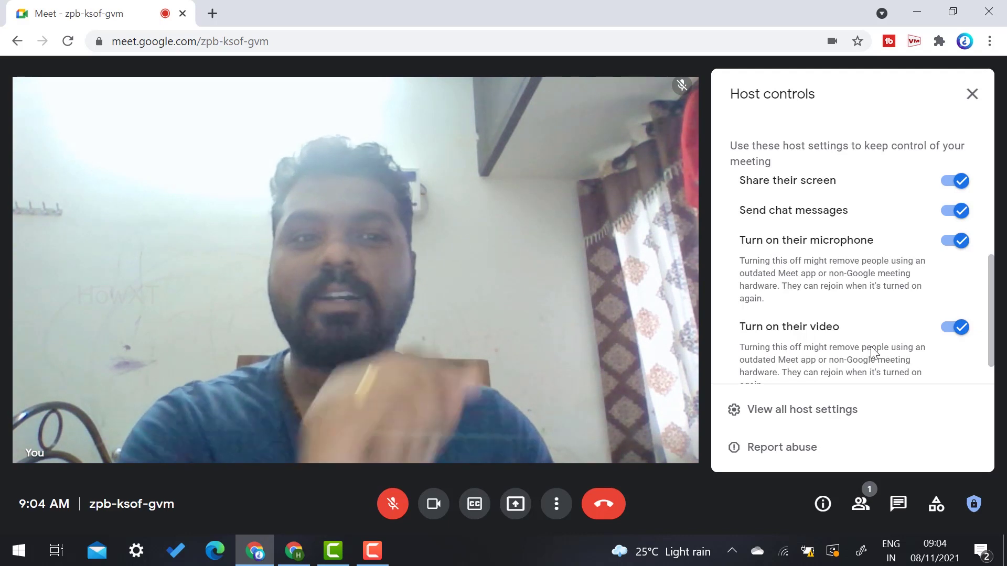
{"action": "left_click", "coordinate": [962, 242]}
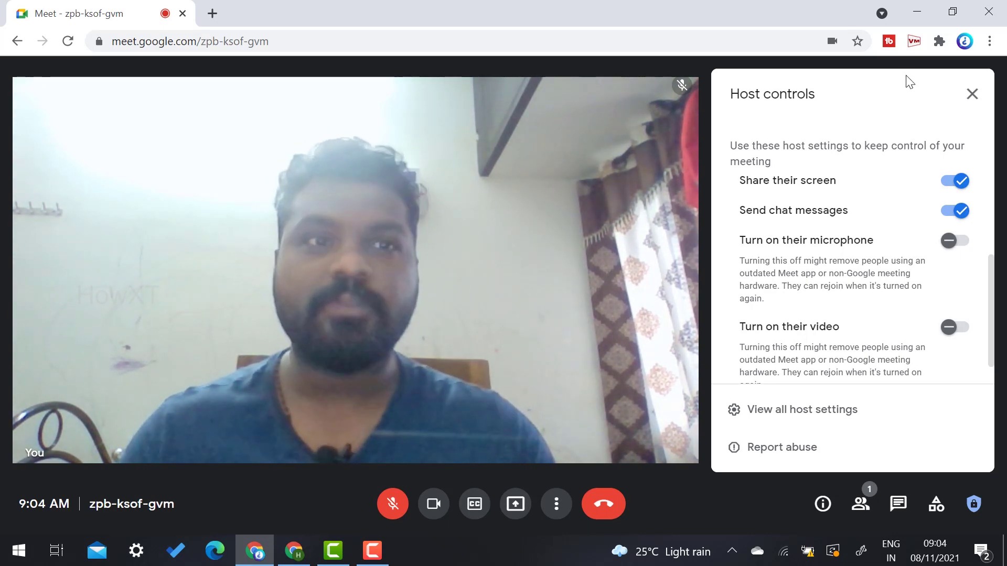
Shrink the meeting window and place the second Chrome profile's window beside it
{"action": "left_click", "coordinate": [952, 11]}
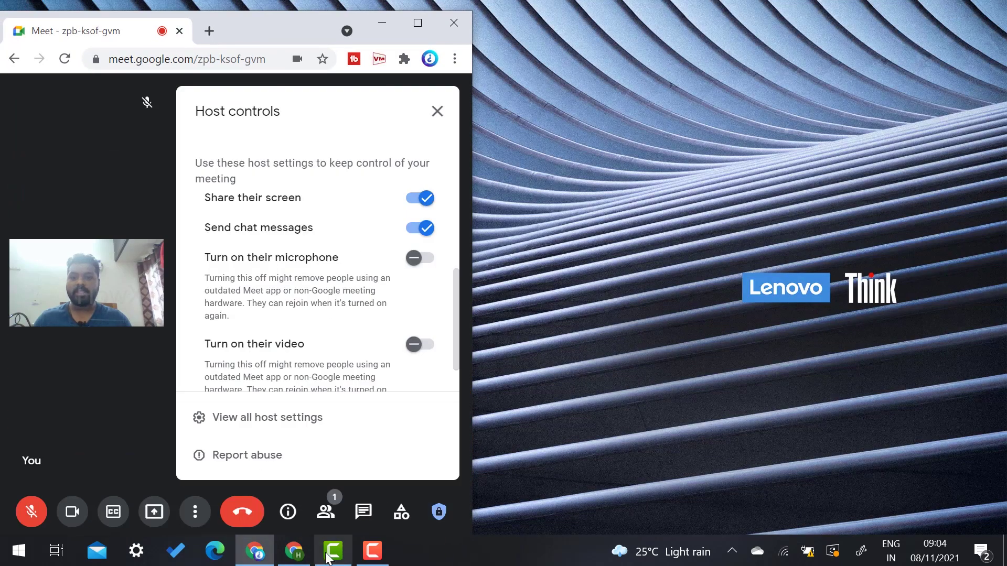
{"action": "left_click", "coordinate": [294, 551]}
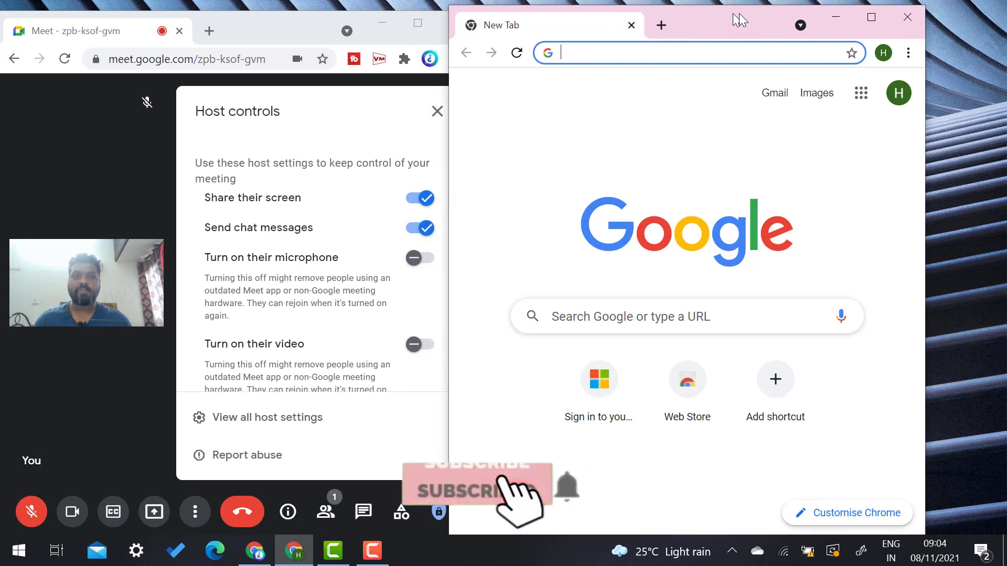
{"action": "left_click_drag", "start_coordinate": [739, 20], "coordinate": [771, 20]}
{"action": "left_click_drag", "start_coordinate": [291, 20], "coordinate": [300, 7]}
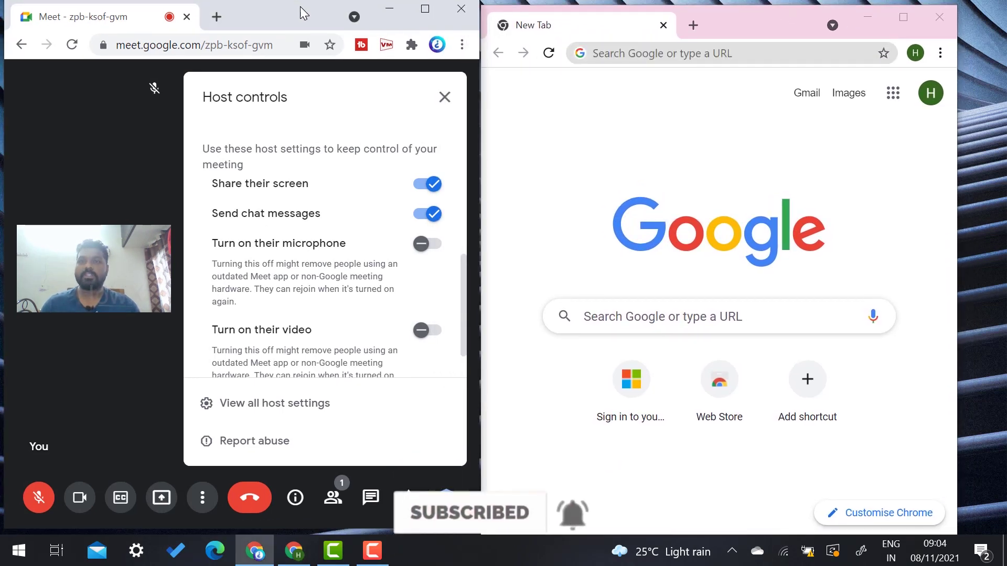
Open the copied meeting link in the second profile's window and allow microphone, camera and notification access
{"action": "left_click", "coordinate": [642, 48]}
{"action": "key", "text": "ctrl+v"}
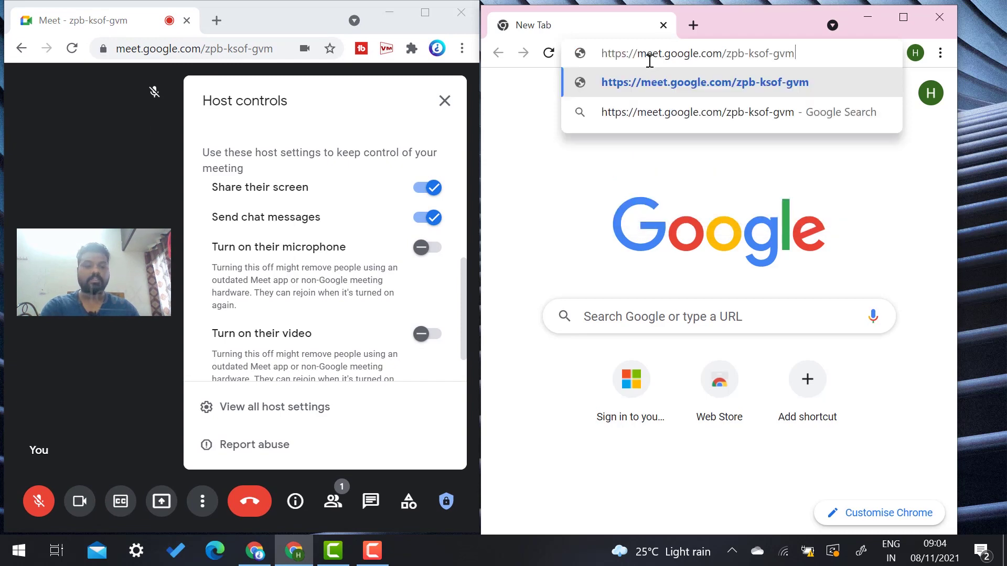
{"action": "key", "text": "Return"}
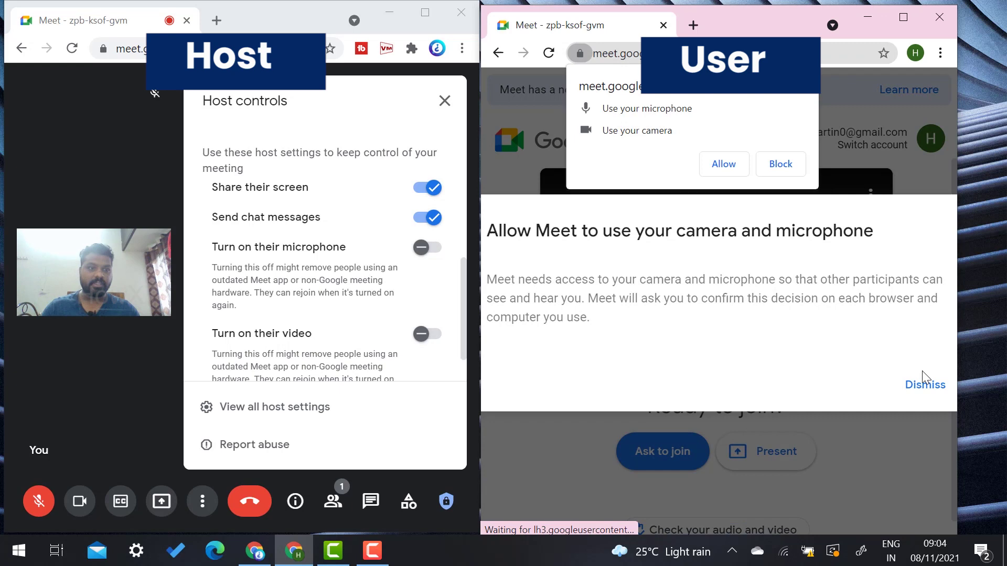
{"action": "left_click", "coordinate": [923, 383]}
{"action": "left_click", "coordinate": [726, 157]}
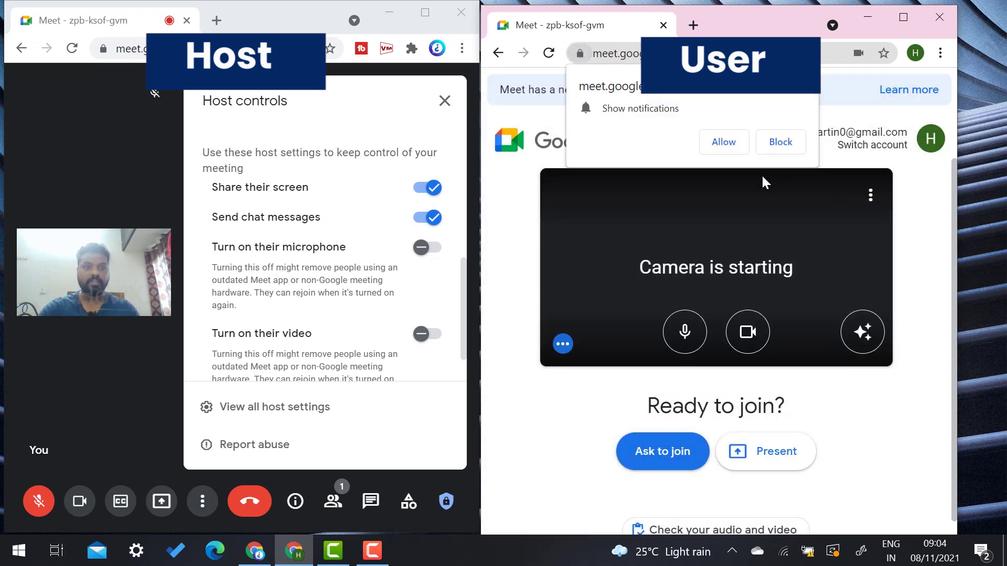
{"action": "left_click", "coordinate": [729, 142]}
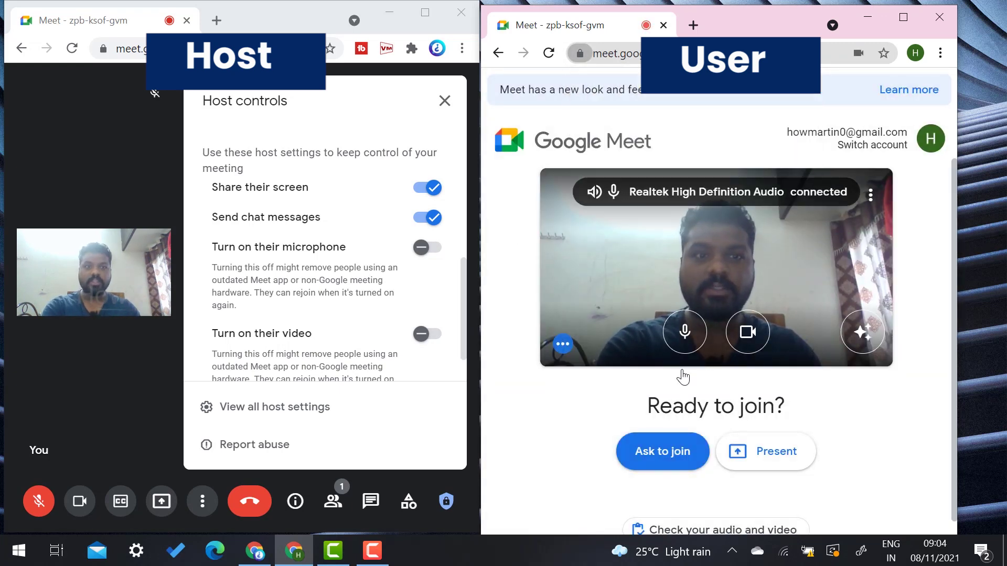
Ask to join the meeting as the participant and admit that request as the host
{"action": "left_click", "coordinate": [663, 452]}
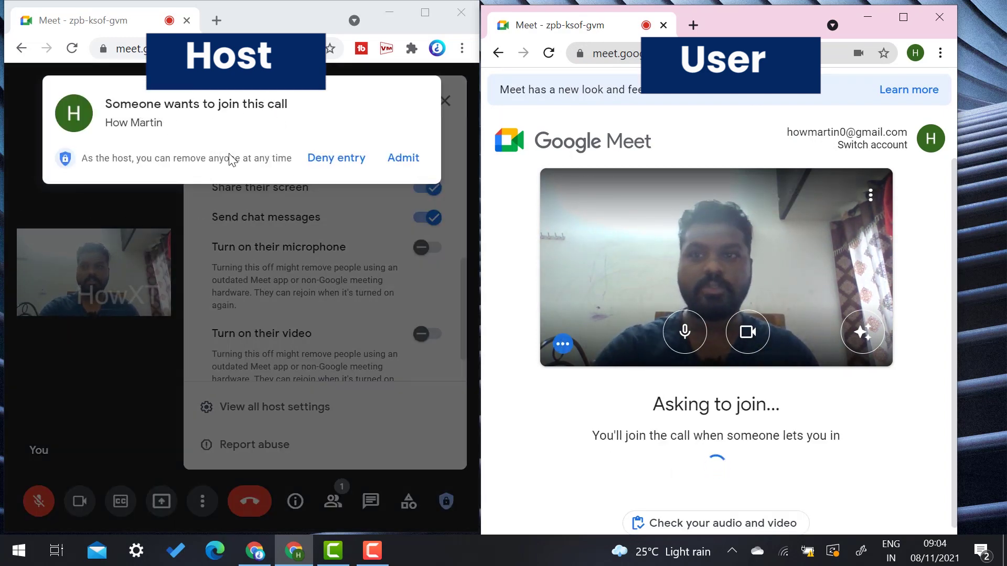
{"action": "left_click", "coordinate": [401, 163]}
{"action": "left_click", "coordinate": [401, 162]}
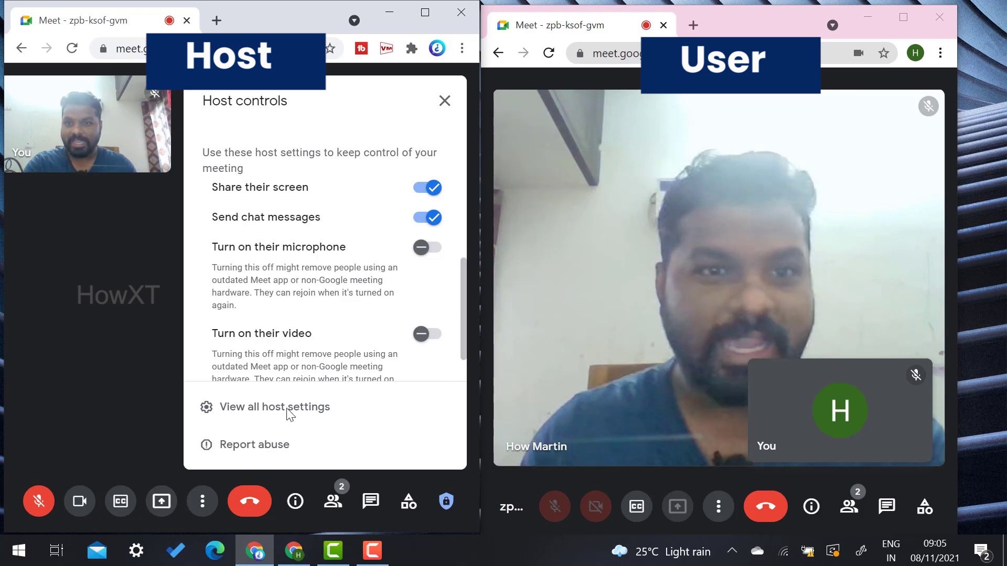
Reopen the host controls, briefly allow participants to turn on their microphone, and disallow it again
{"action": "left_click", "coordinate": [445, 105]}
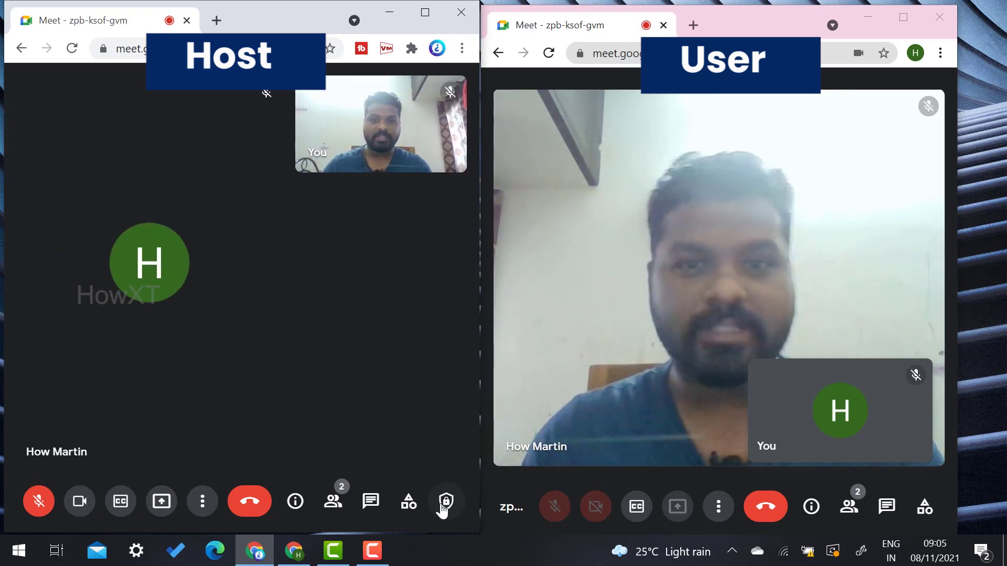
{"action": "left_click", "coordinate": [445, 501]}
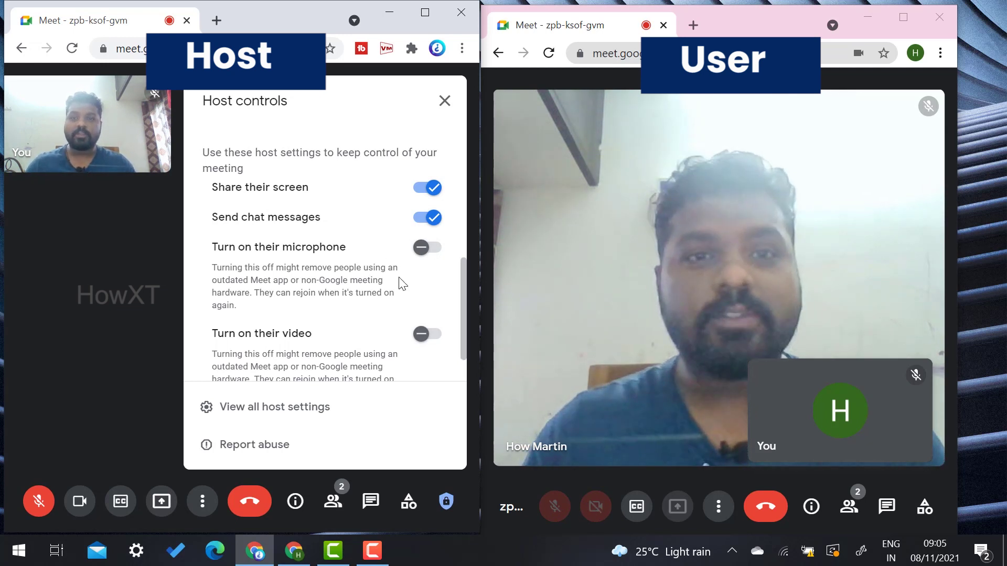
{"action": "left_click", "coordinate": [428, 252]}
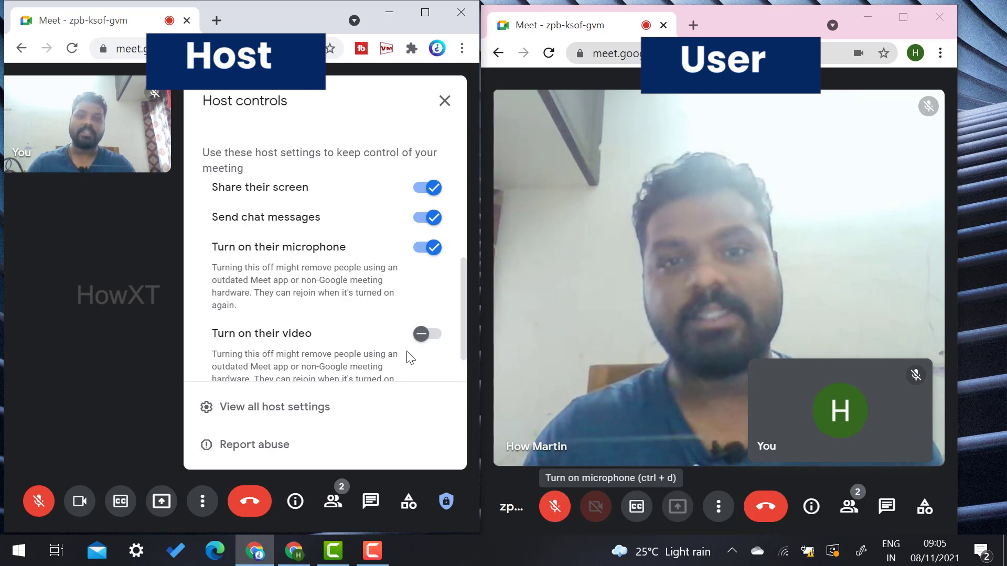
{"action": "left_click", "coordinate": [431, 248]}
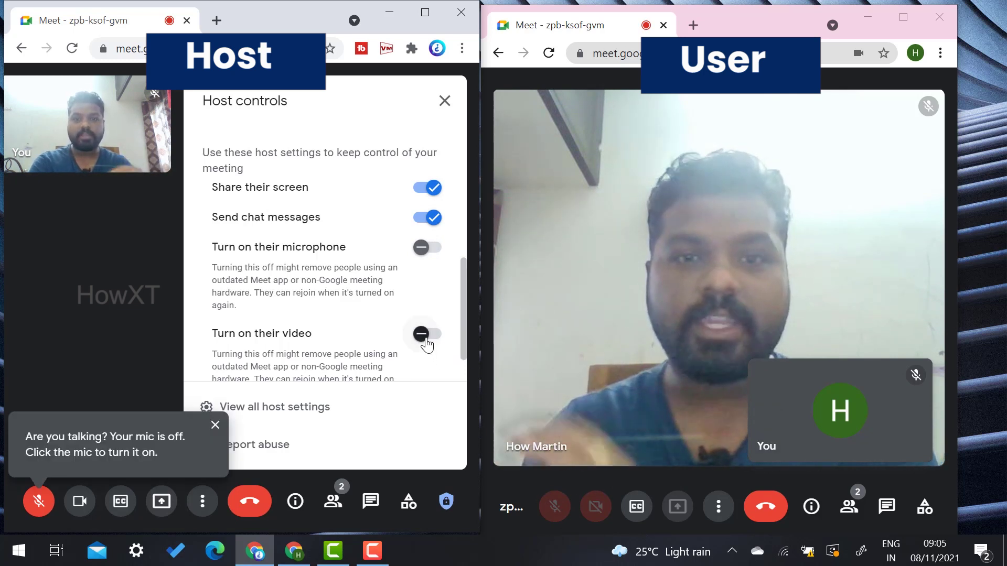
Allow participants to turn on their video and test the participant's camera by switching it on and off
{"action": "left_click", "coordinate": [427, 341]}
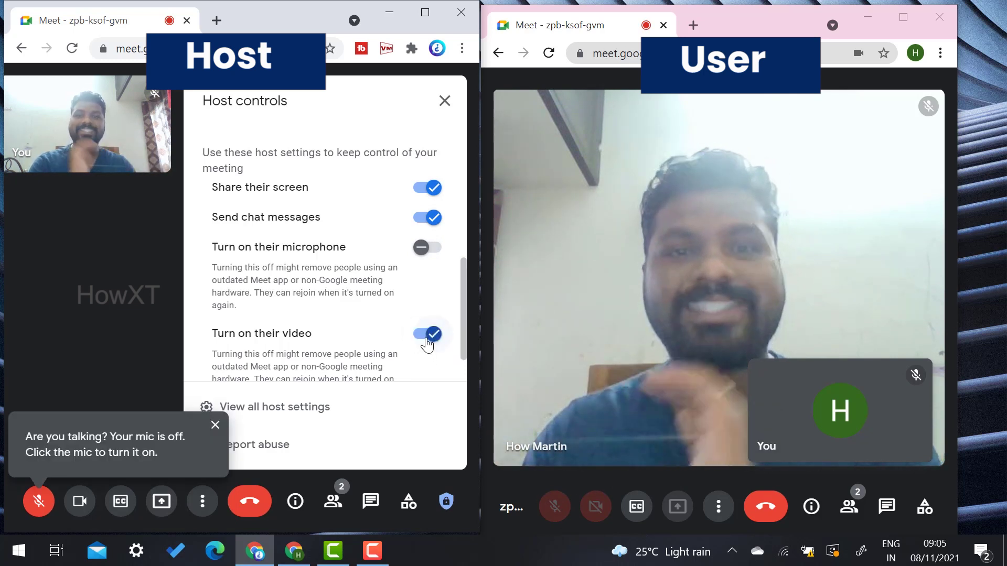
{"action": "left_click", "coordinate": [596, 507]}
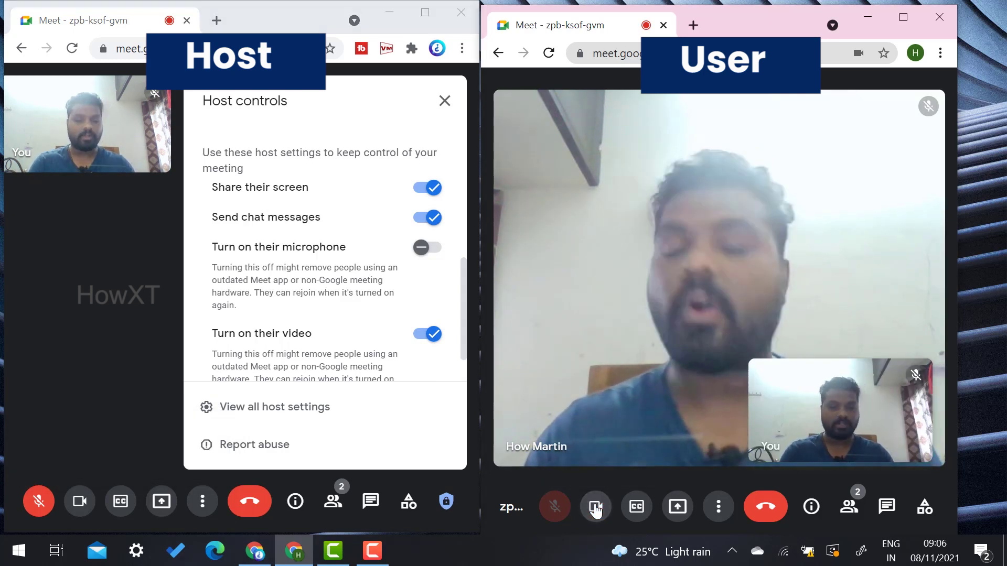
{"action": "left_click", "coordinate": [596, 508]}
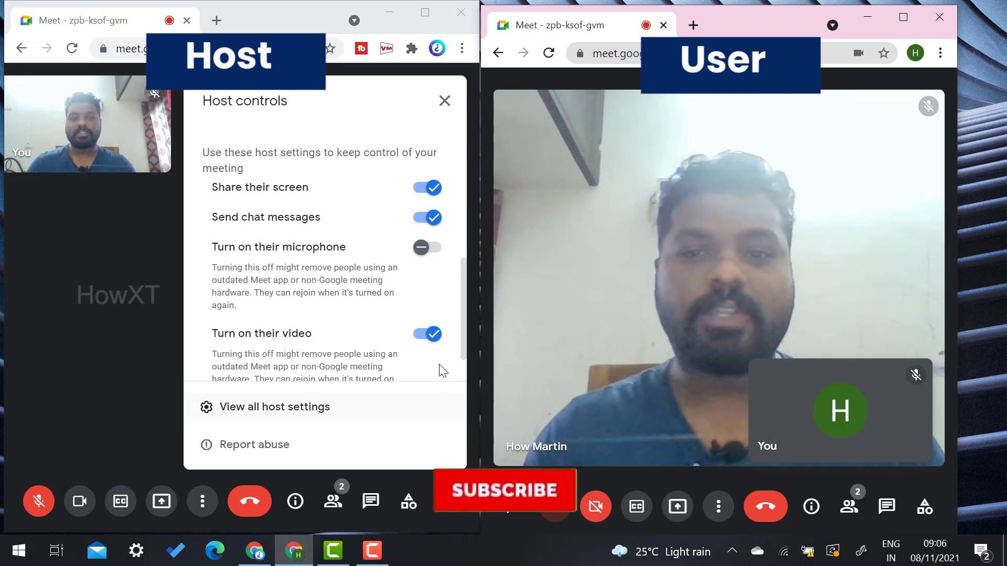
Allow participants to turn on their microphone and close the host controls
{"action": "left_click", "coordinate": [421, 249]}
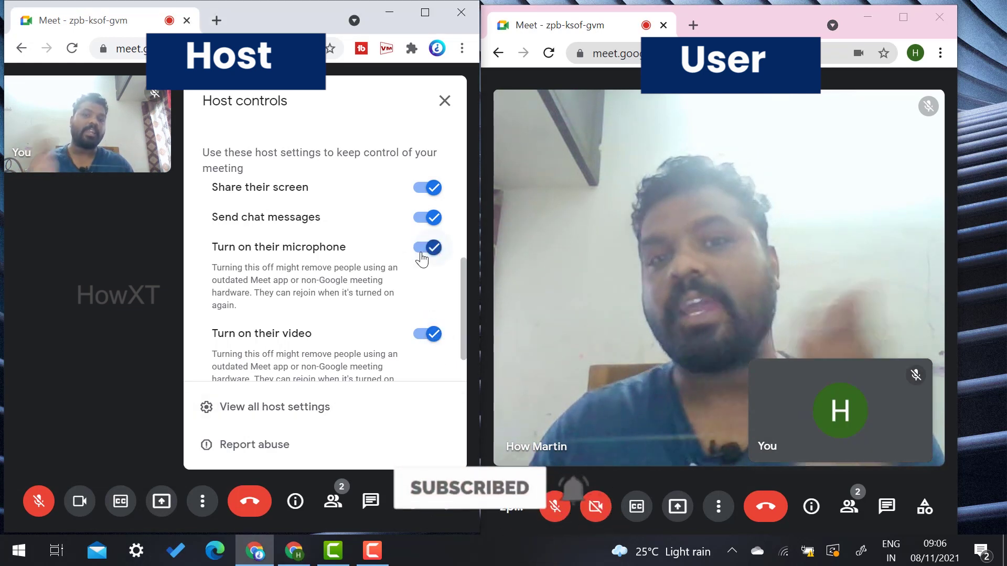
{"action": "left_click", "coordinate": [444, 100]}
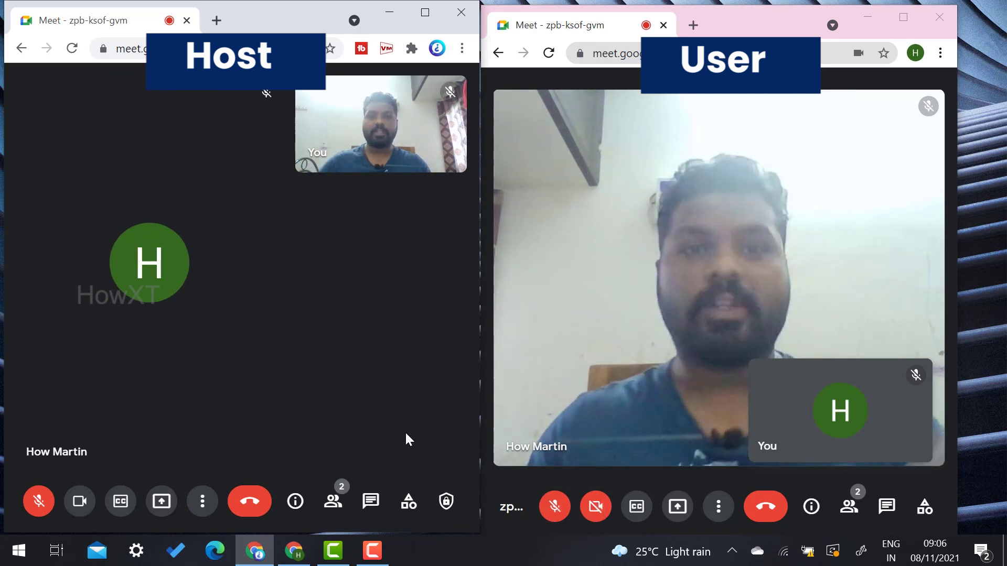
Reopen the host controls and disallow everyone from turning on their microphone and their video again
{"action": "left_click", "coordinate": [447, 502]}
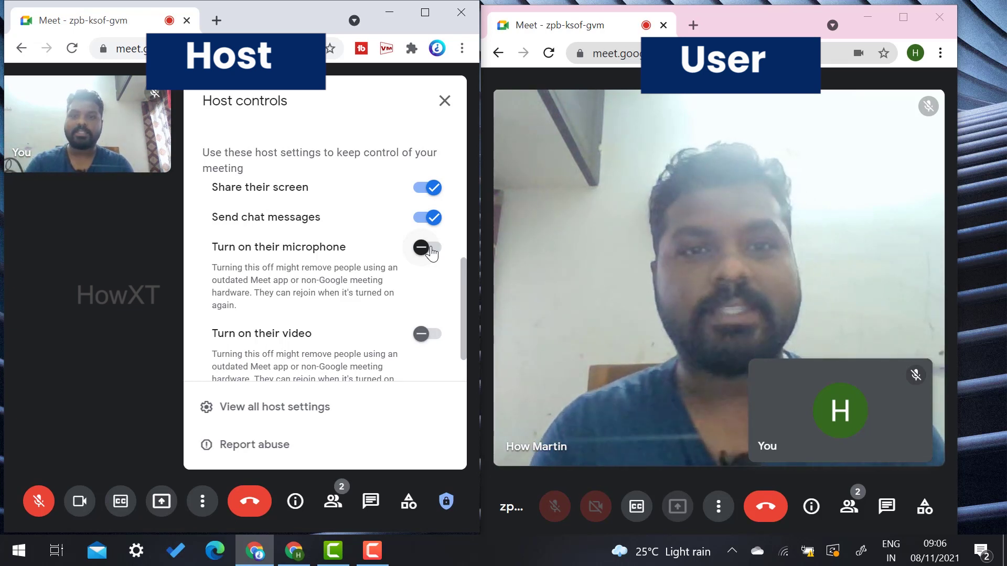
{"action": "scroll", "coordinate": [303, 244], "scroll_direction": "up", "scroll_amount": 3}
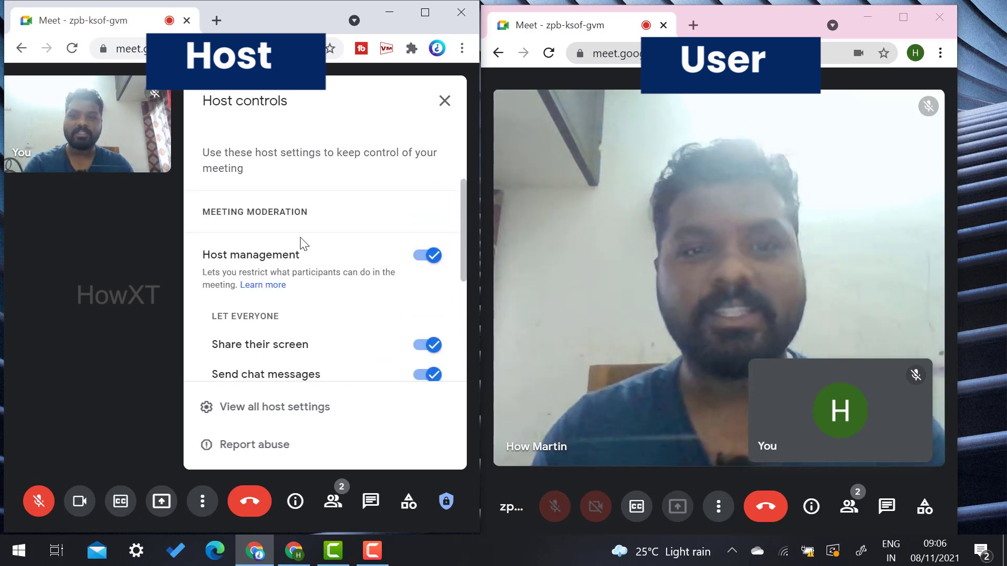